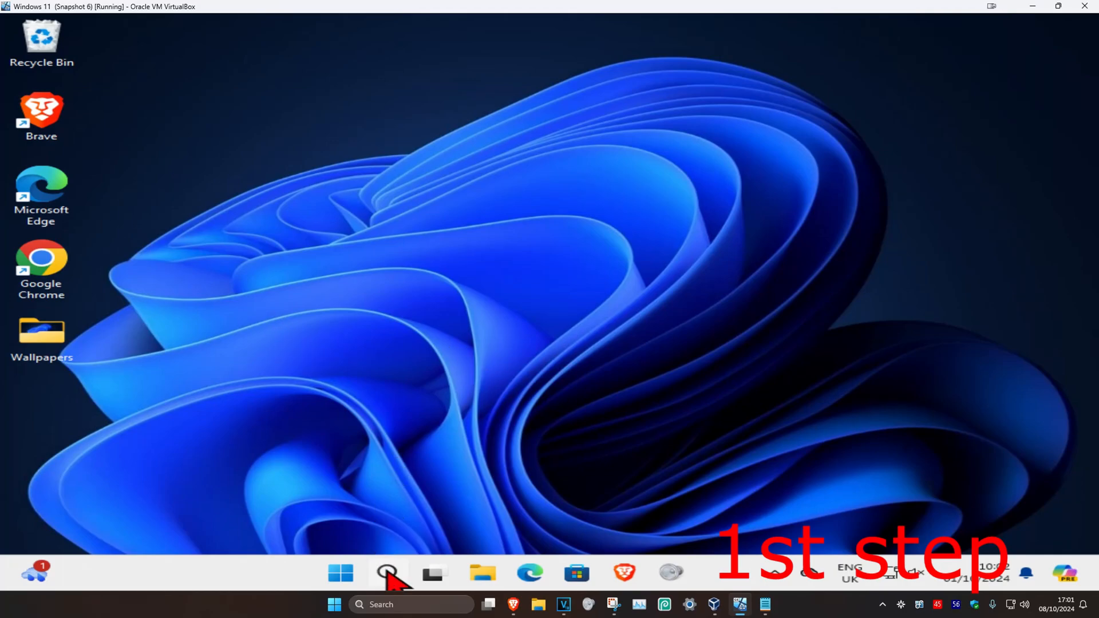
pyautogui.write('regis')
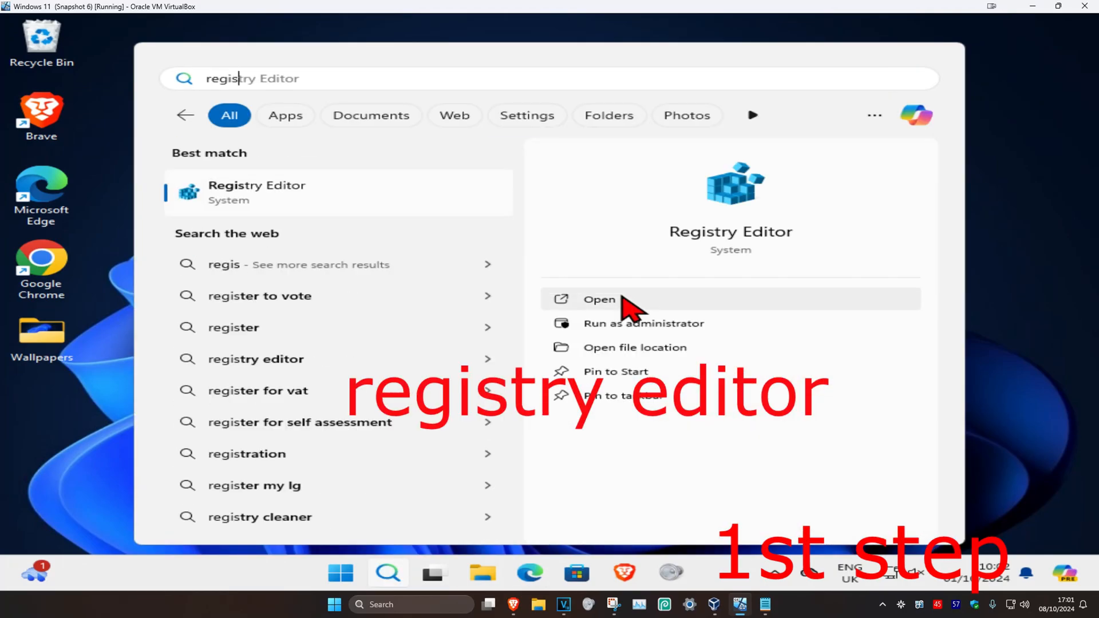
# - Launch Registry Editor from the search results and approve the UAC prompt
pyautogui.click(370, 207)
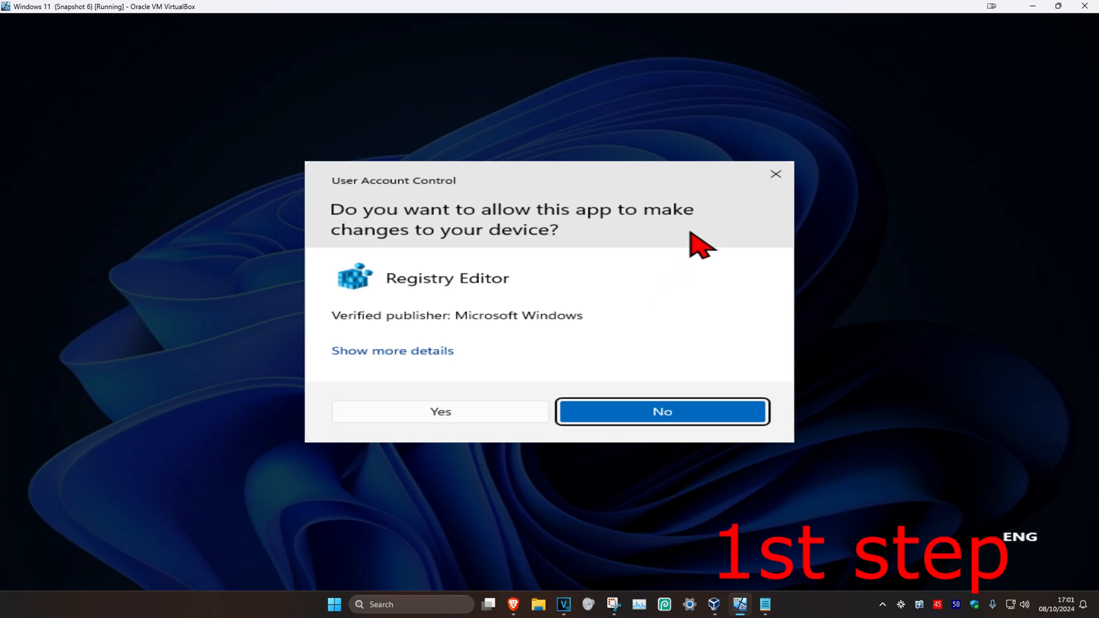
pyautogui.click(461, 416)
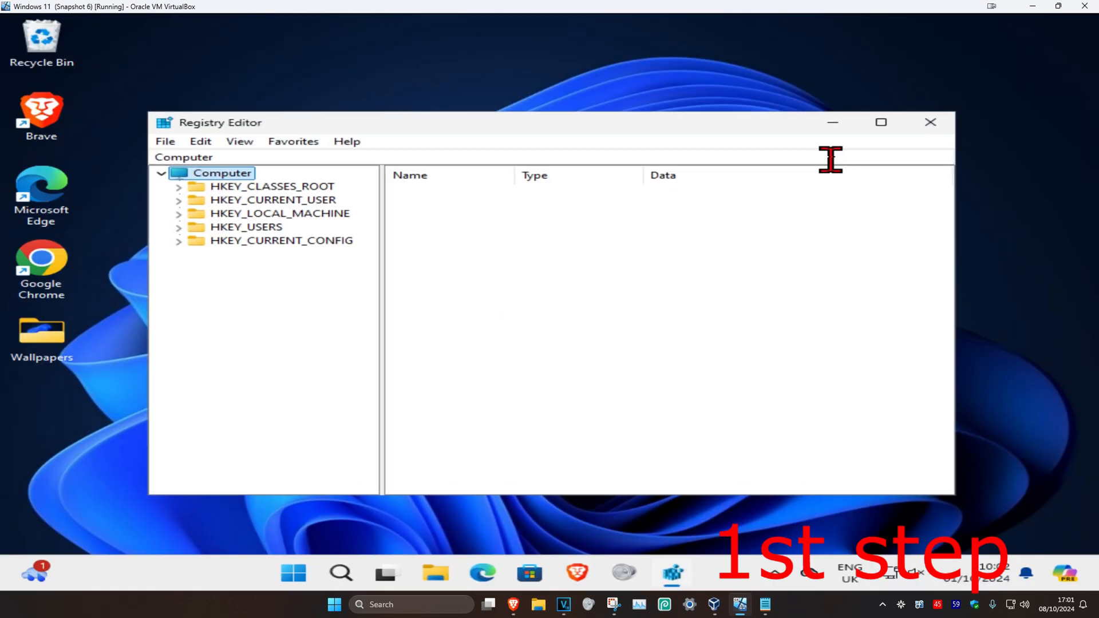
# - Maximize Registry Editor, expand HKEY_CLASSES_ROOT and select the .html key to show its values
pyautogui.click(881, 125)
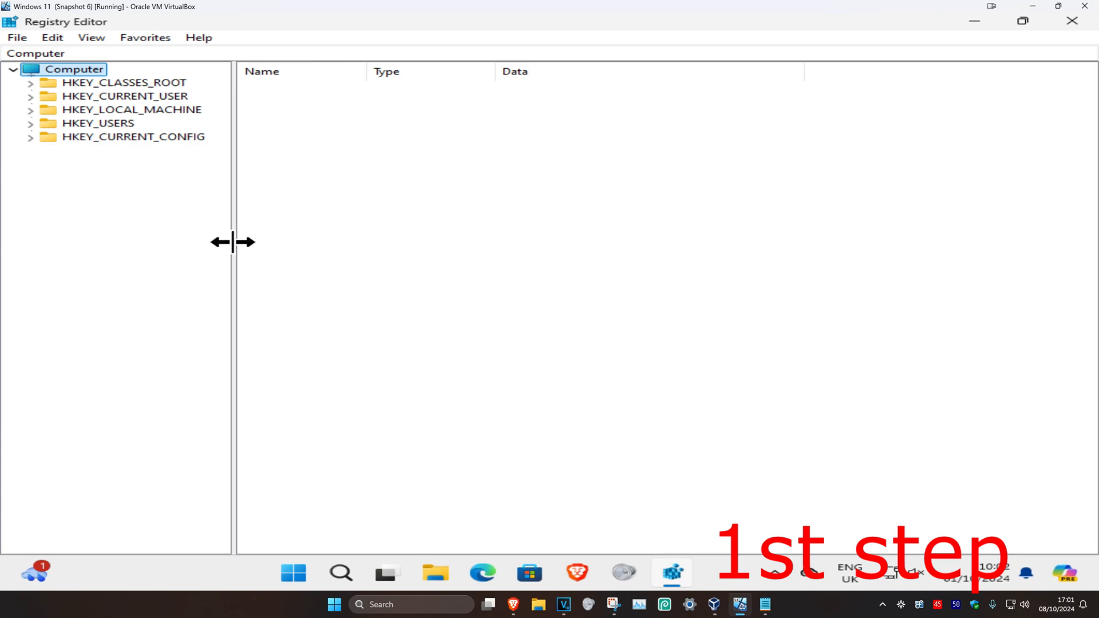
pyautogui.click(68, 83)
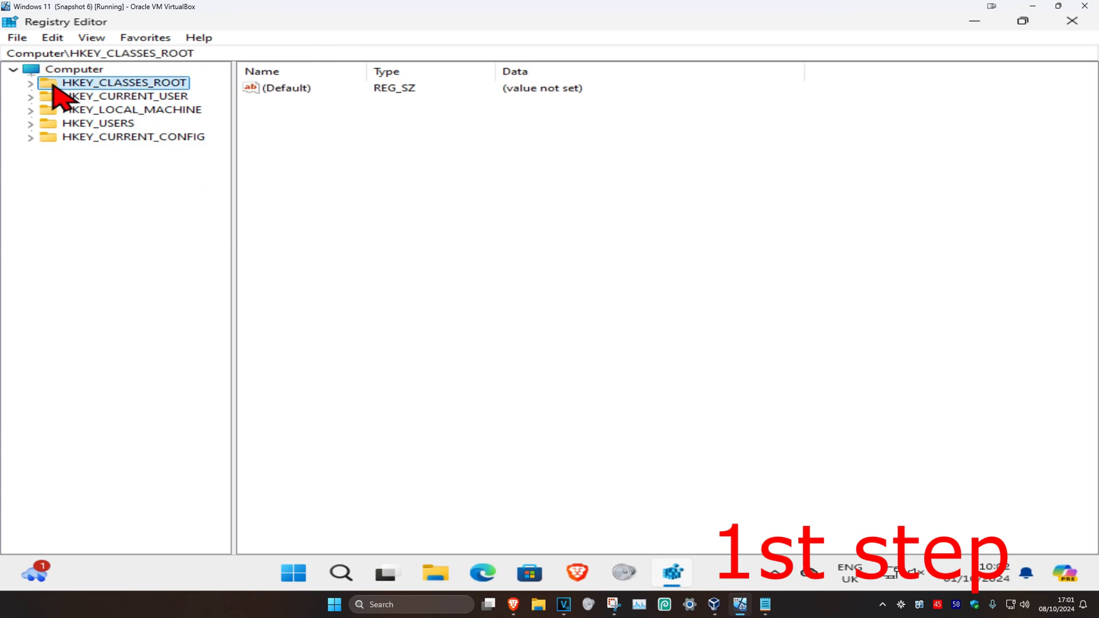
pyautogui.click(30, 82)
pyautogui.moveTo(221, 86)
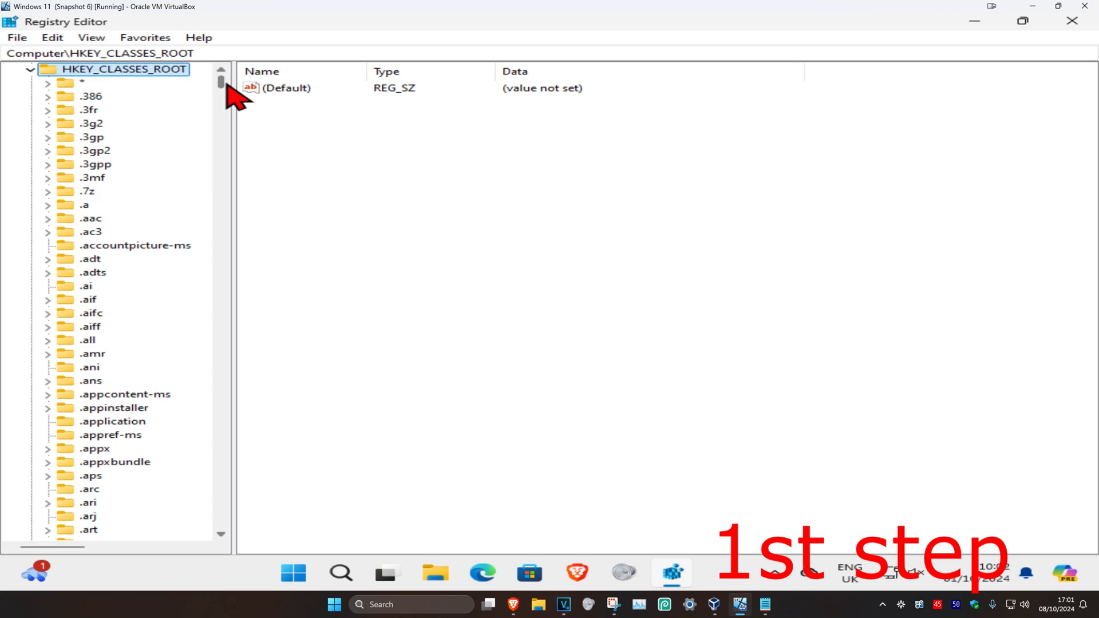
pyautogui.scroll(-7, 167, 201)
pyautogui.scroll(-12, 154, 246)
pyautogui.scroll(-13, 162, 209)
pyautogui.scroll(-15, 155, 206)
pyautogui.scroll(-4, 163, 214)
pyautogui.scroll(-2, 160, 216)
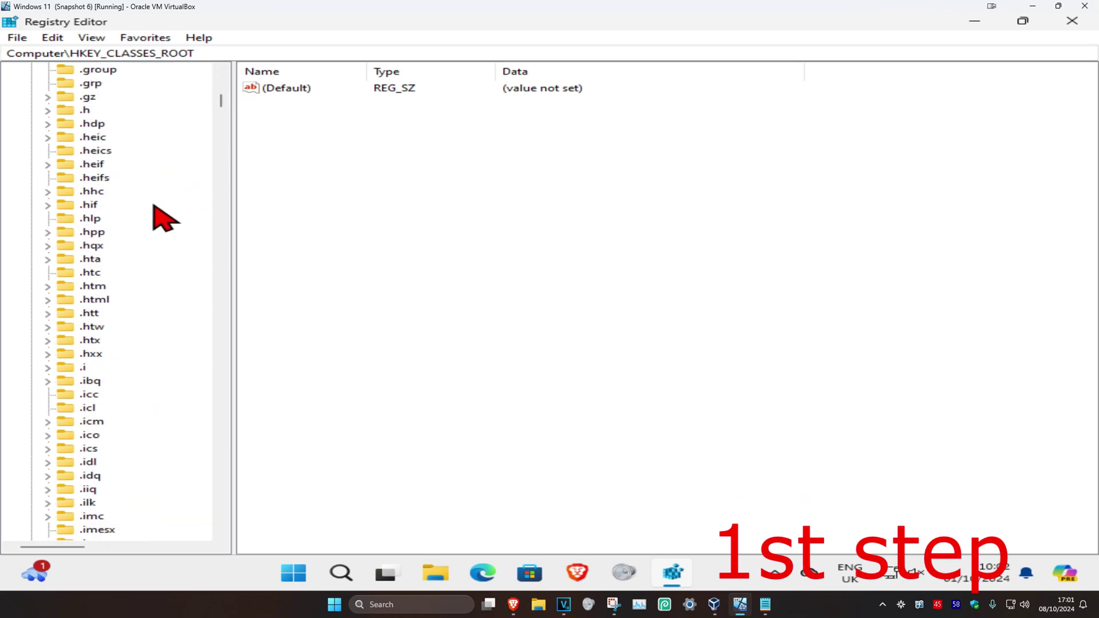
pyautogui.click(98, 302)
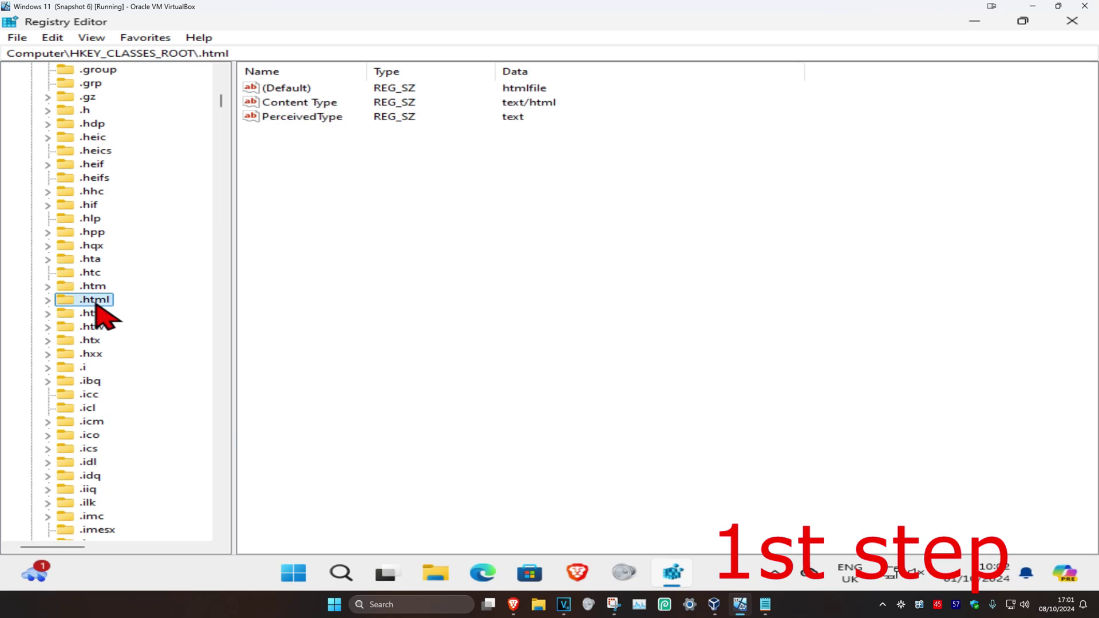
# - Check the .html (Default) value reads htmlfile in Edit String and keep it unchanged
pyautogui.doubleClick(296, 91)
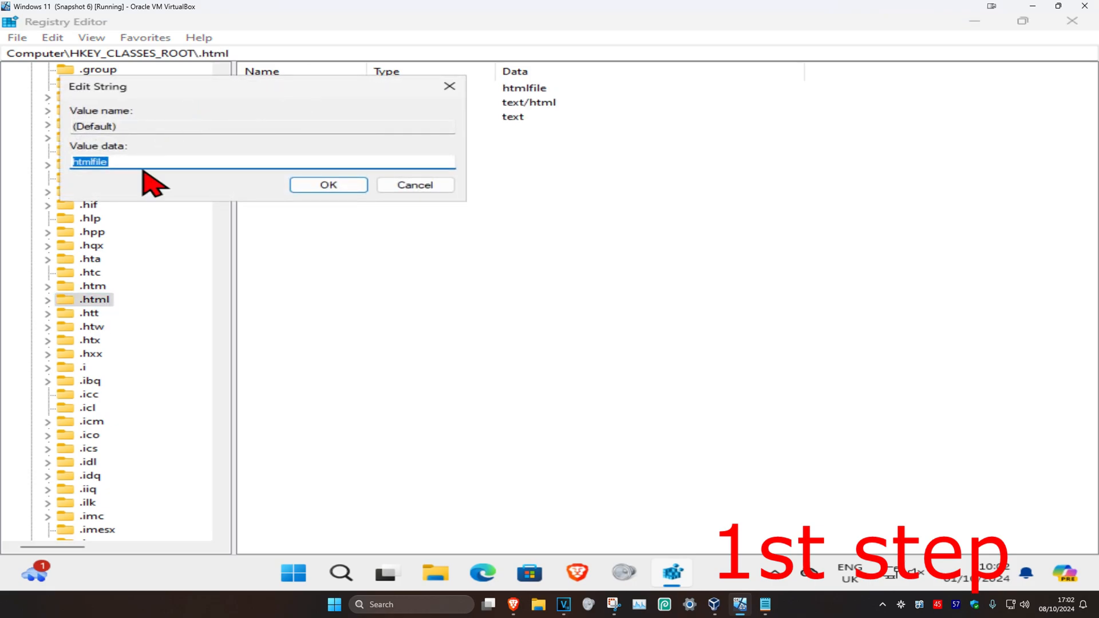
pyautogui.moveTo(230, 86); pyautogui.dragTo(514, 120)
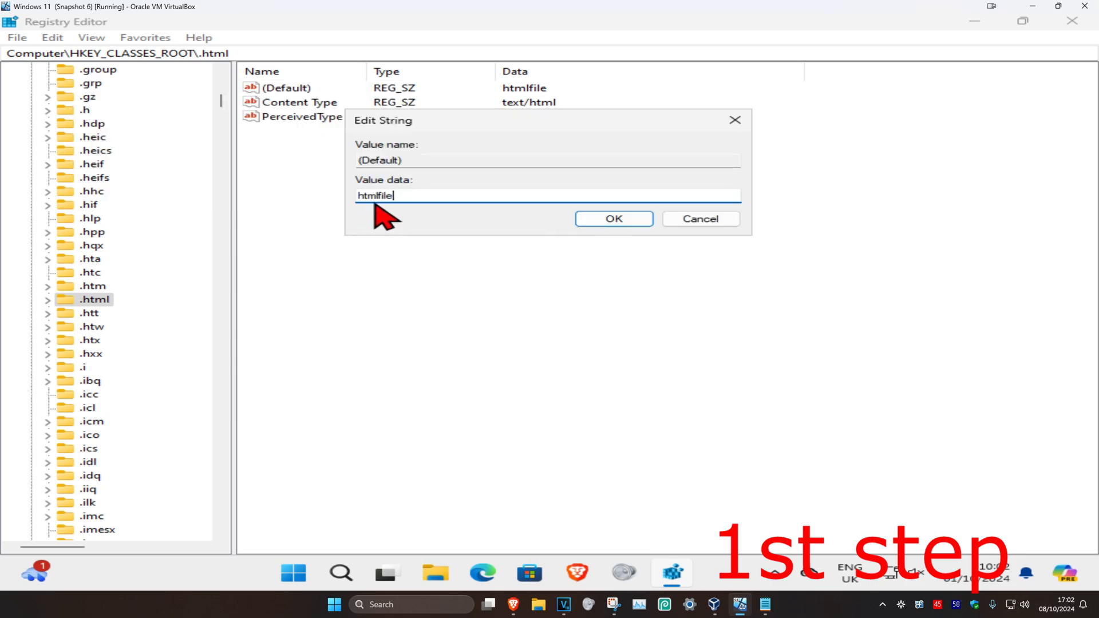
pyautogui.click(605, 224)
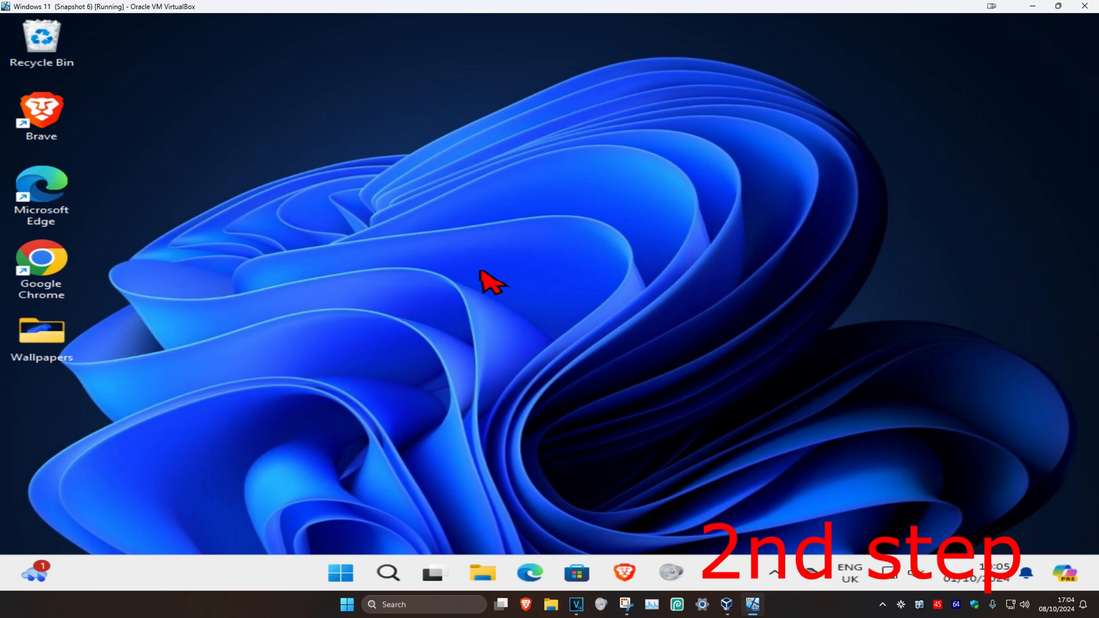
# - Launch Command Prompt as administrator from search for 'cmd' and approve the UAC prompt
pyautogui.click(389, 573)
pyautogui.write('cmd')
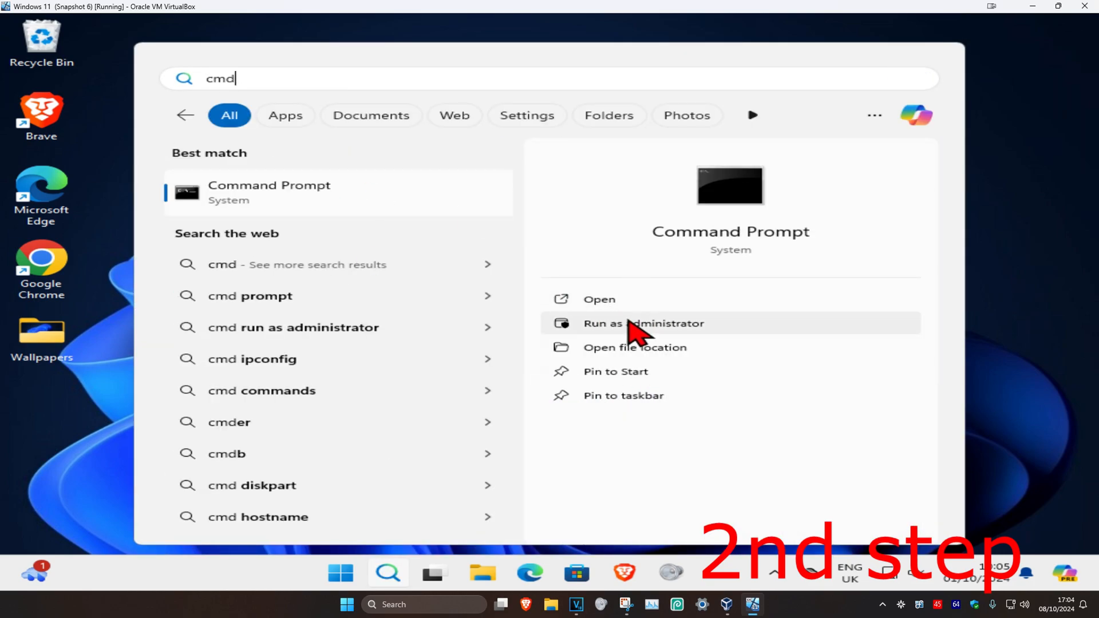
pyautogui.click(630, 325)
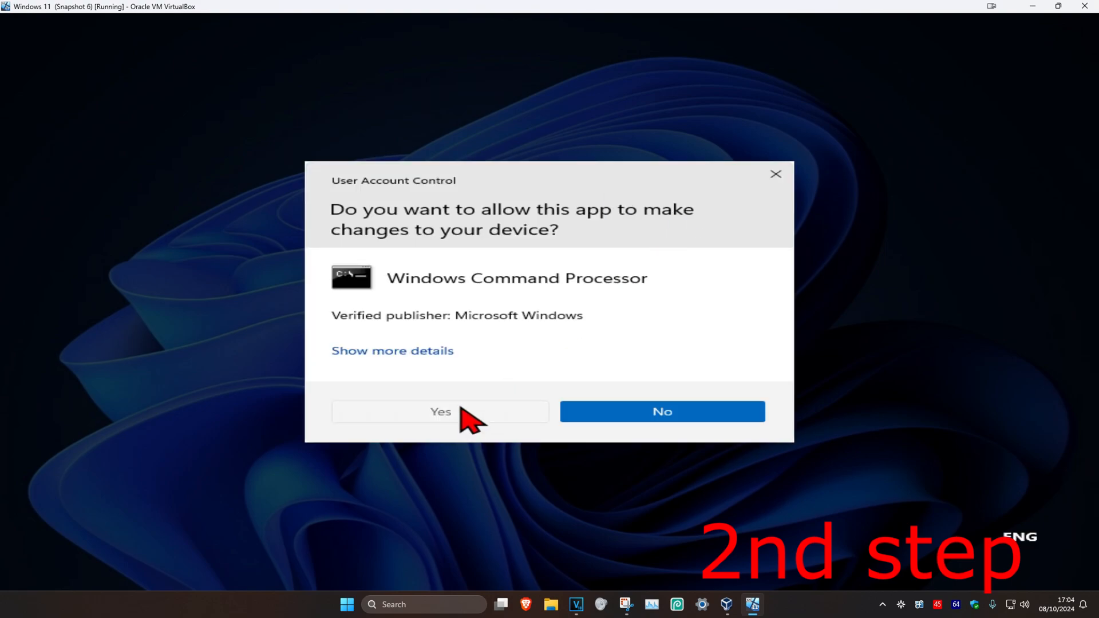
pyautogui.click(461, 410)
# - Run 'netsh winsock reset' and 'netsh int ip reset' in the maximized admin Command Prompt
pyautogui.click(1013, 63)
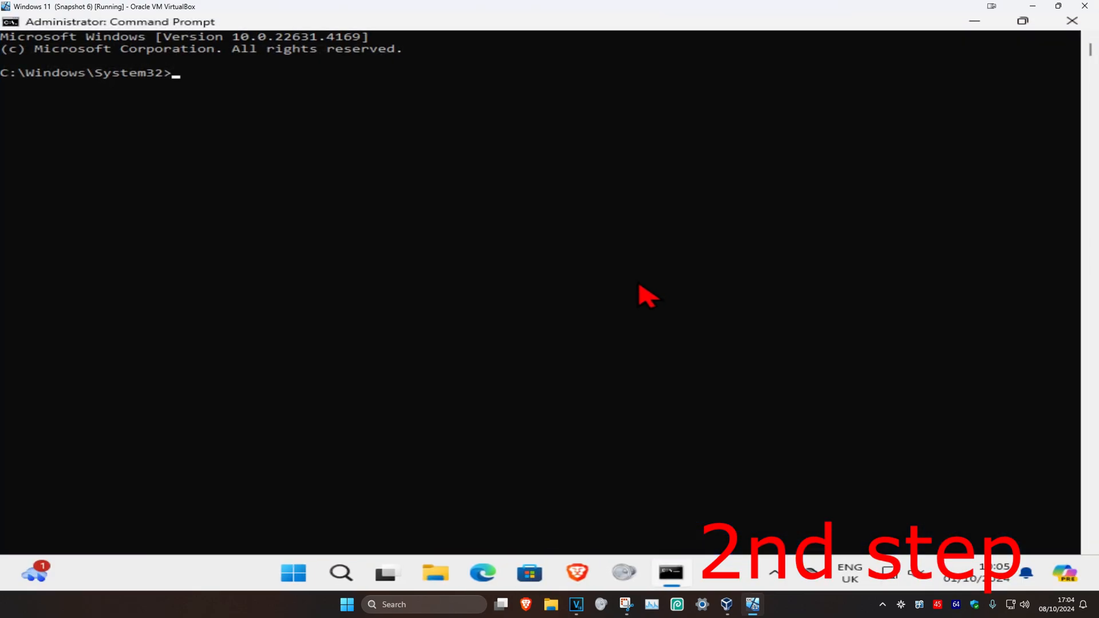
pyautogui.write('netsh winsock')
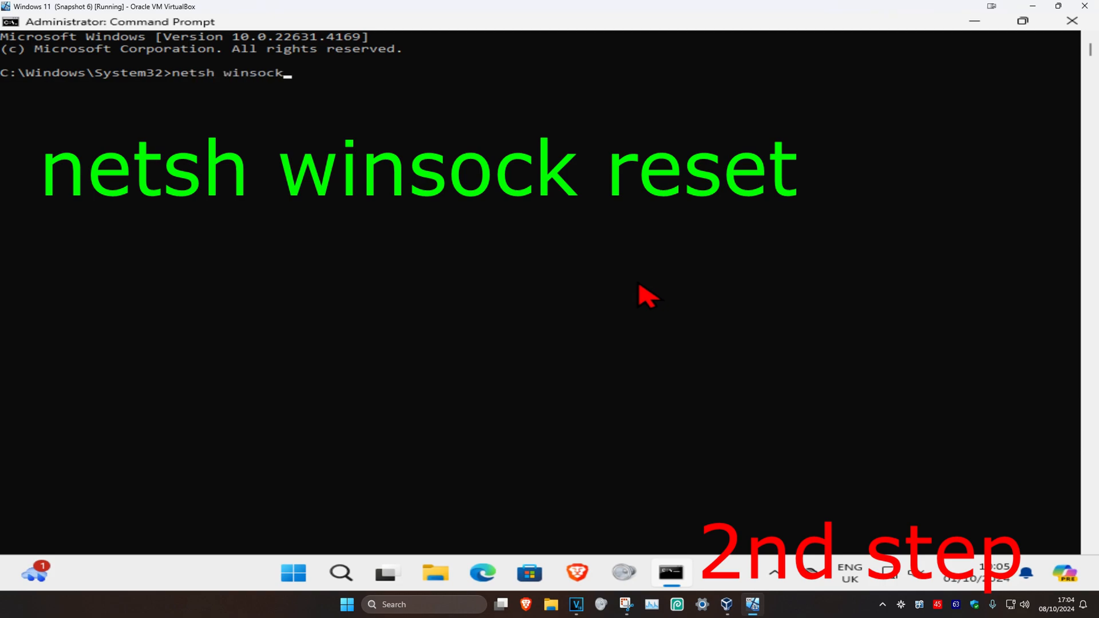
pyautogui.write(' reset')
pyautogui.press('Return')
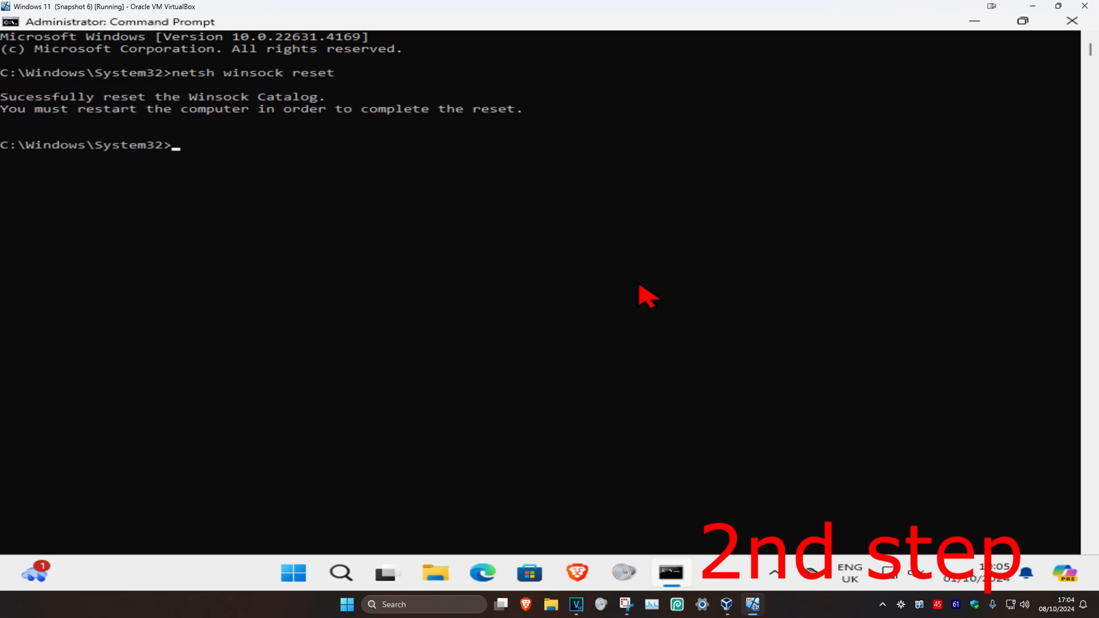
pyautogui.write('netsh int ip reset')
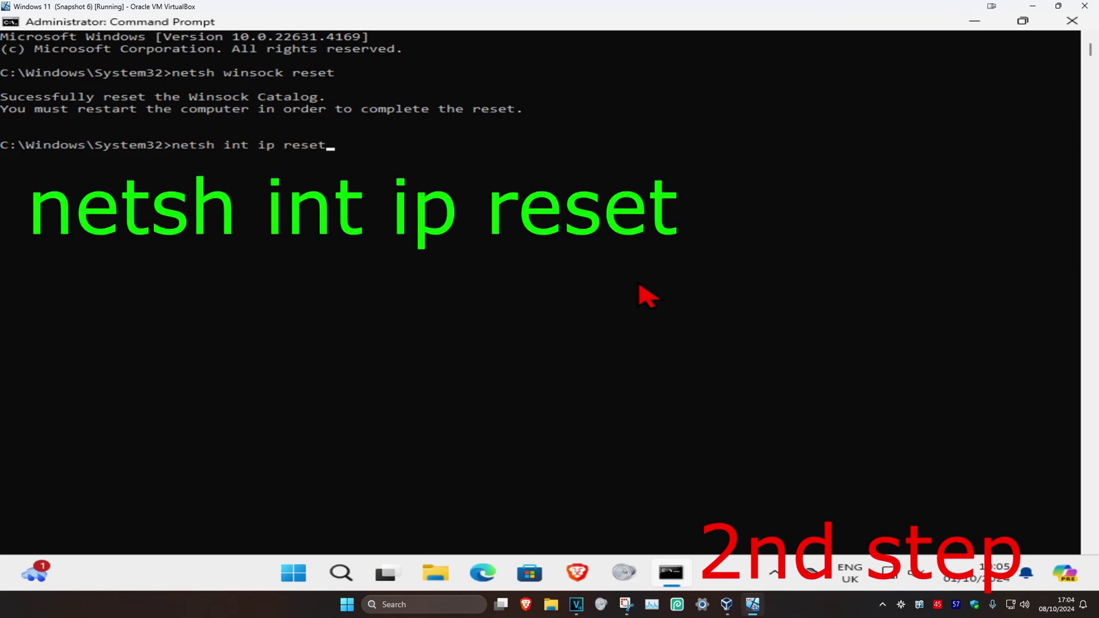
pyautogui.press('Return')
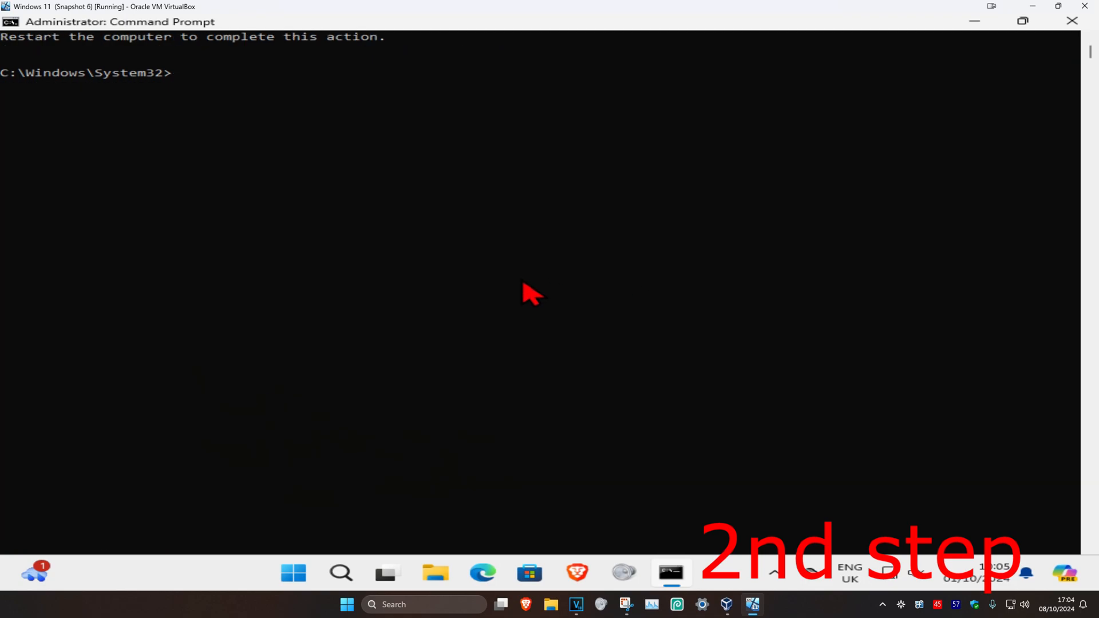
pyautogui.write('ipconfig /')
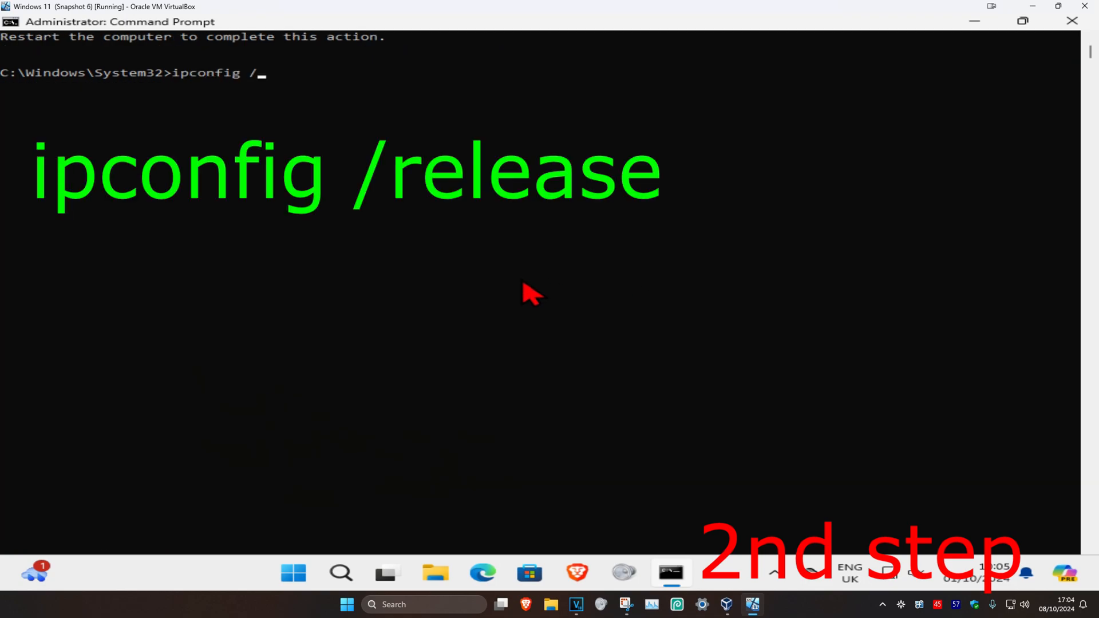
pyautogui.write('release')
# - Run 'ipconfig /release', 'ipconfig /renew' and 'ipconfig /flushdns' to refresh the IP and DNS cache
pyautogui.press('Return')
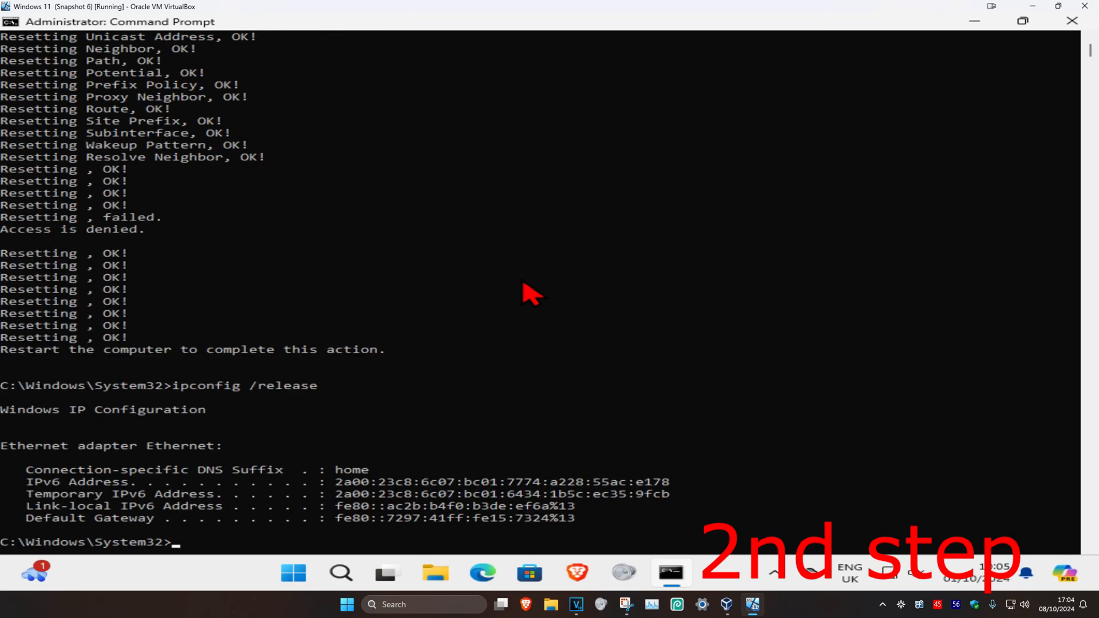
pyautogui.write('ipconfig /renew')
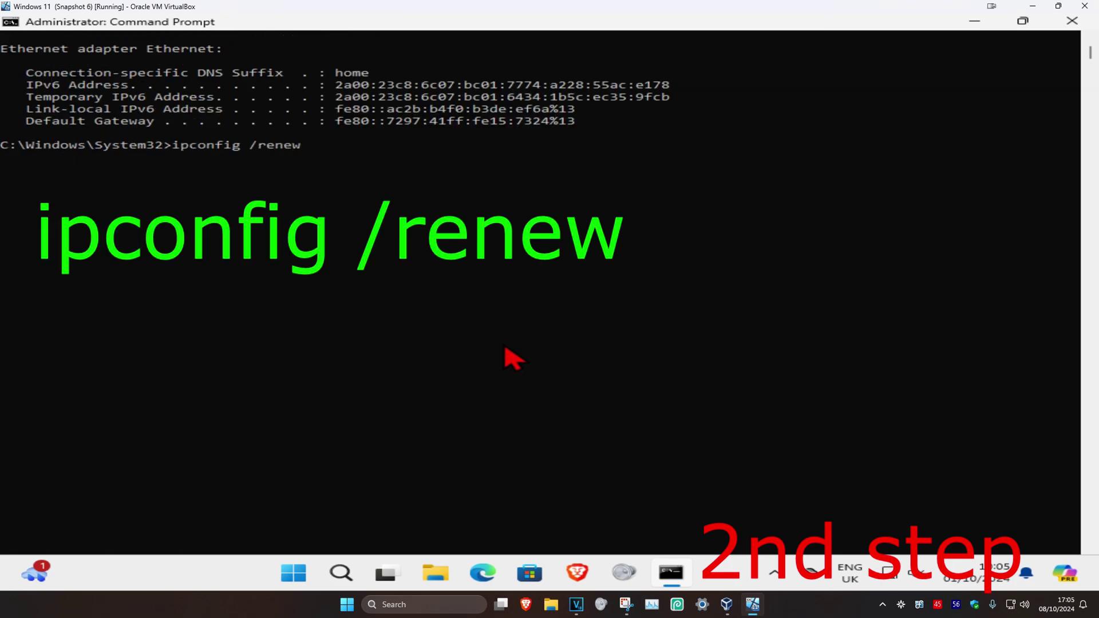
pyautogui.press('Return')
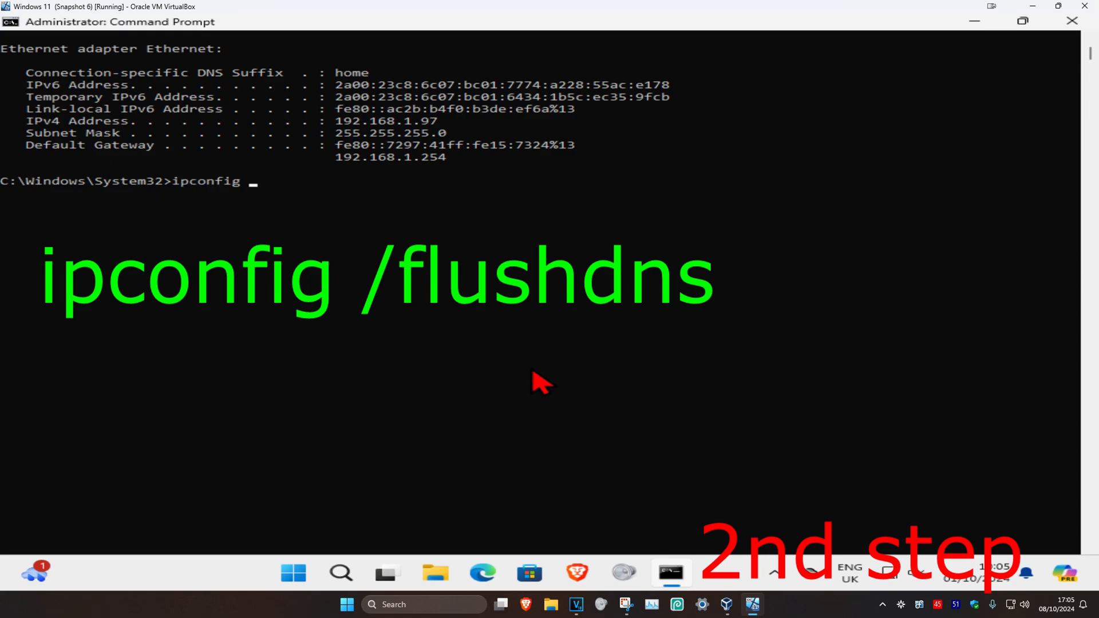
pyautogui.write('/flushdns')
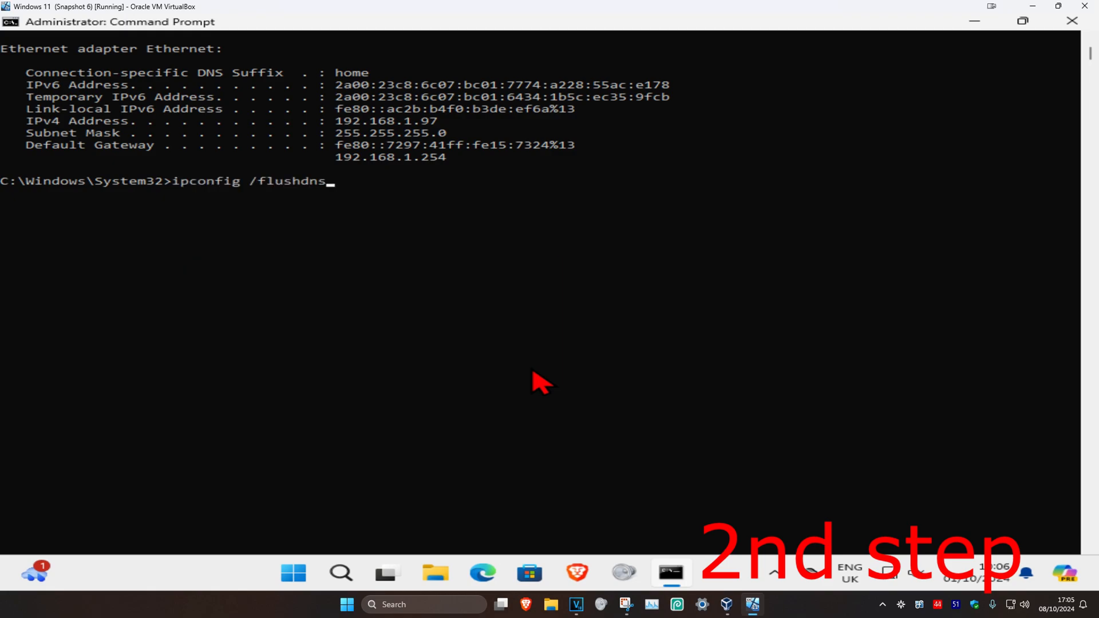
pyautogui.press('Return')
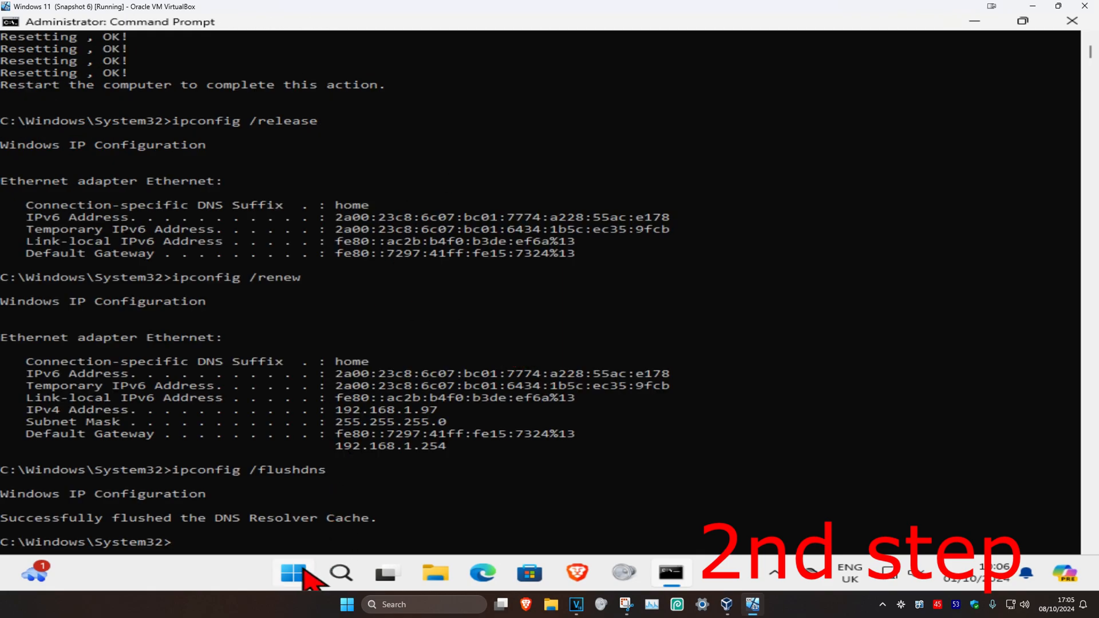
# - Bring up the Start menu power options ready to restart the computer
pyautogui.click(294, 573)
pyautogui.click(816, 521)
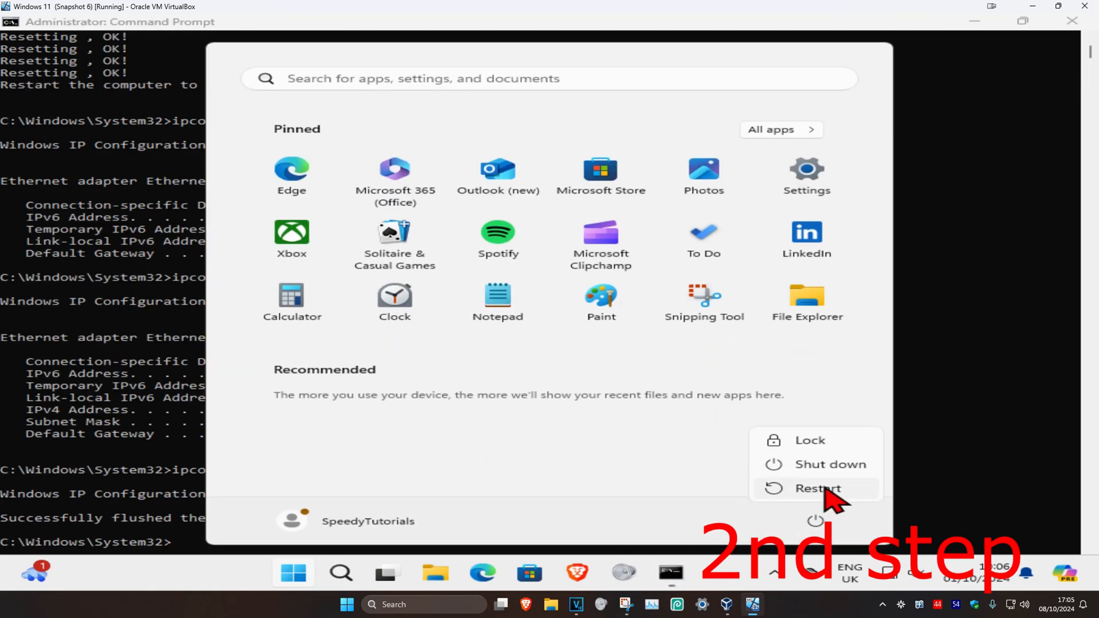